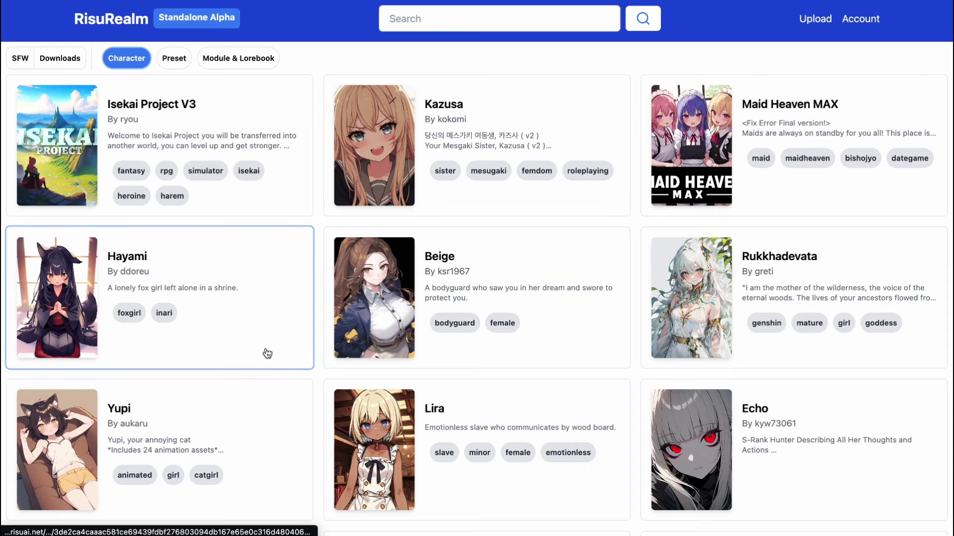
# Scroll down the character list and back up to the top of the hub
pyautogui.scroll(-7, 695, 397)
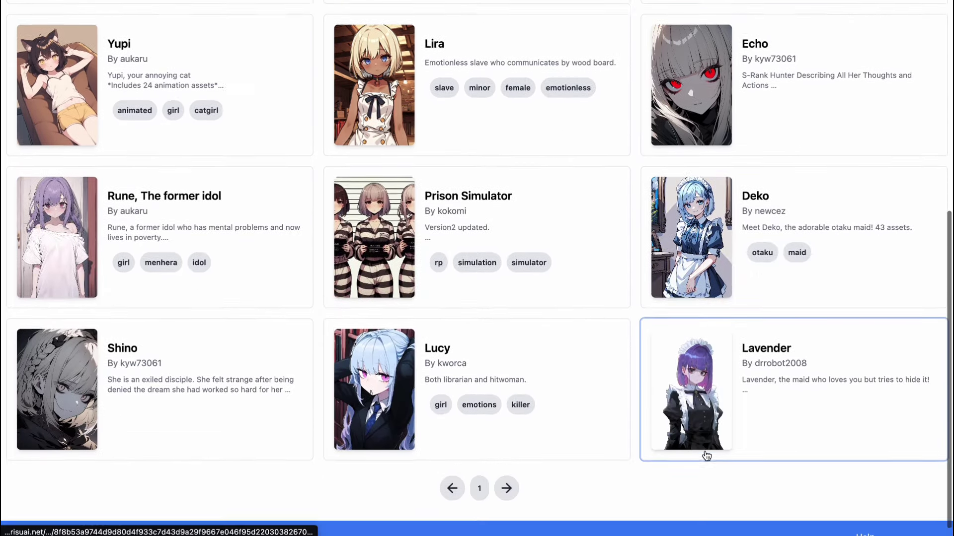
pyautogui.scroll(2, 711, 378)
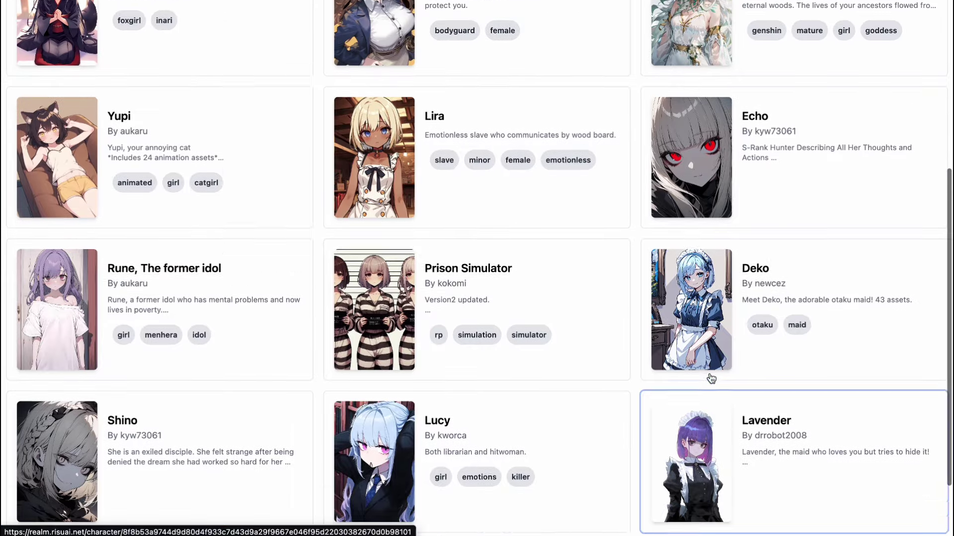
pyautogui.scroll(5, 711, 378)
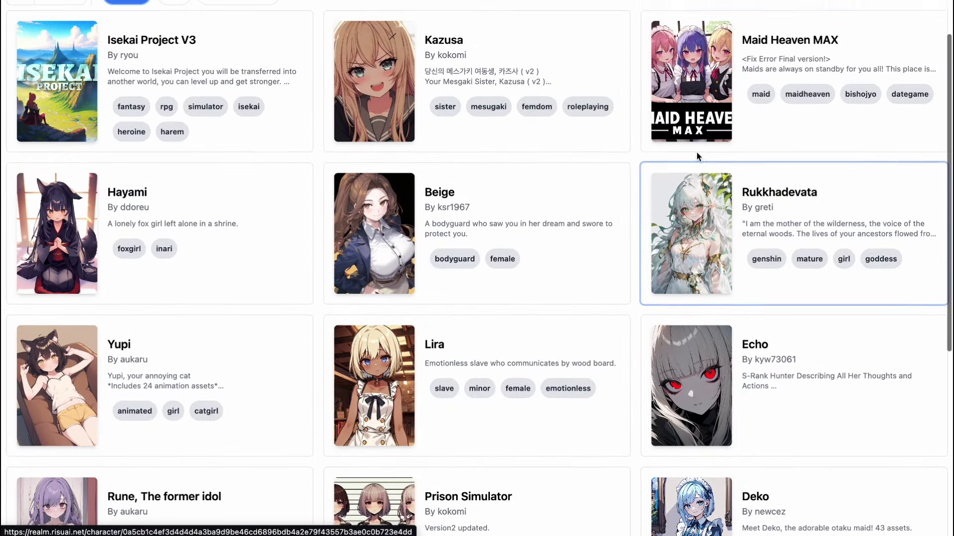
pyautogui.scroll(2, 697, 157)
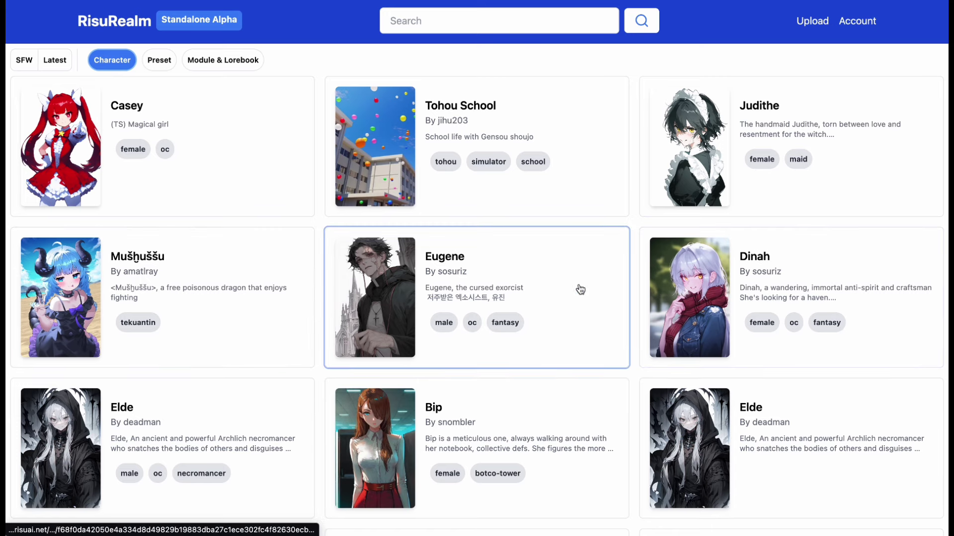
pyautogui.scroll(-3, 582, 304)
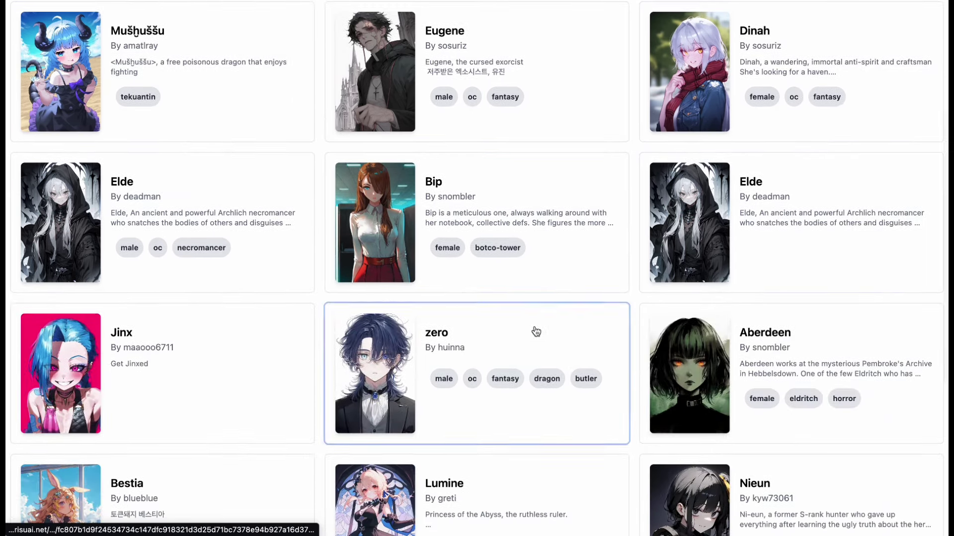
pyautogui.scroll(-4, 753, 336)
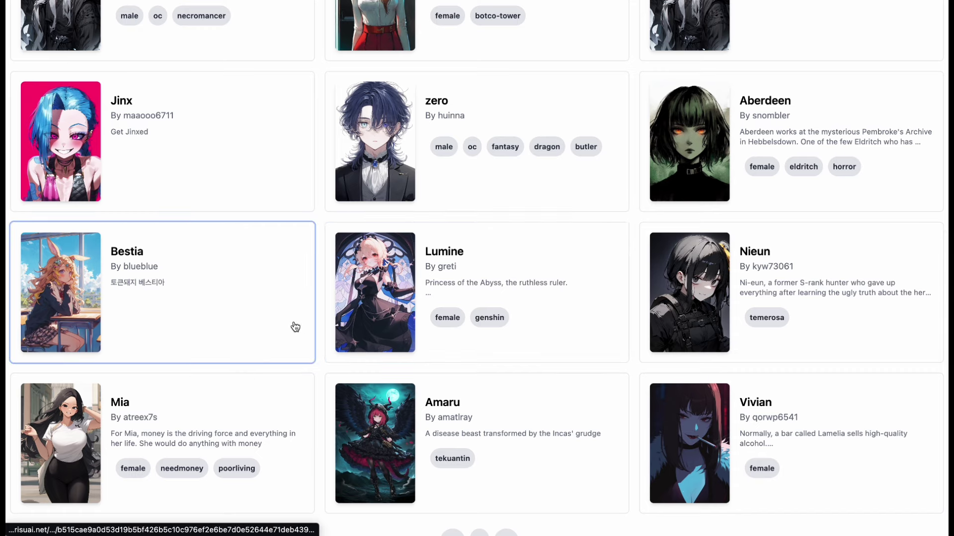
pyautogui.scroll(-2, 725, 383)
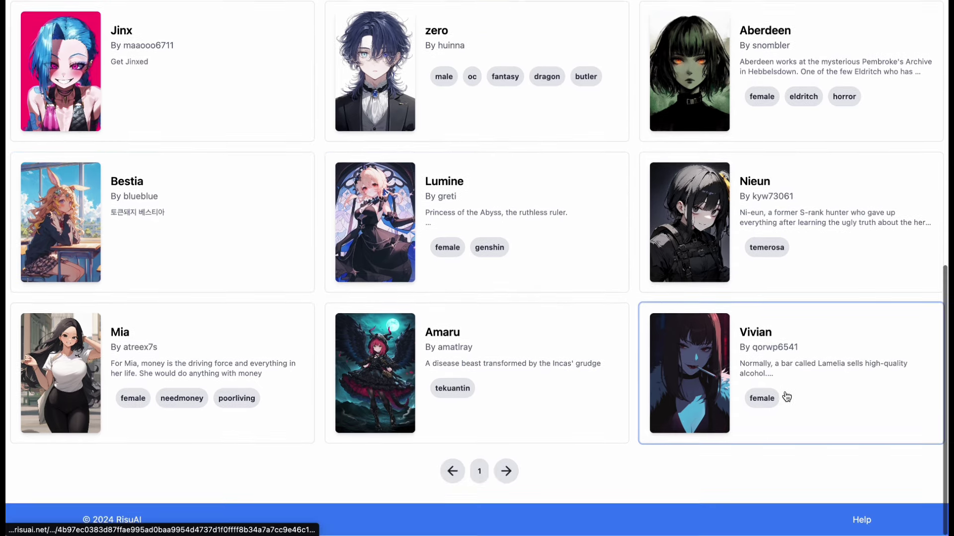
pyautogui.scroll(10, 629, 292)
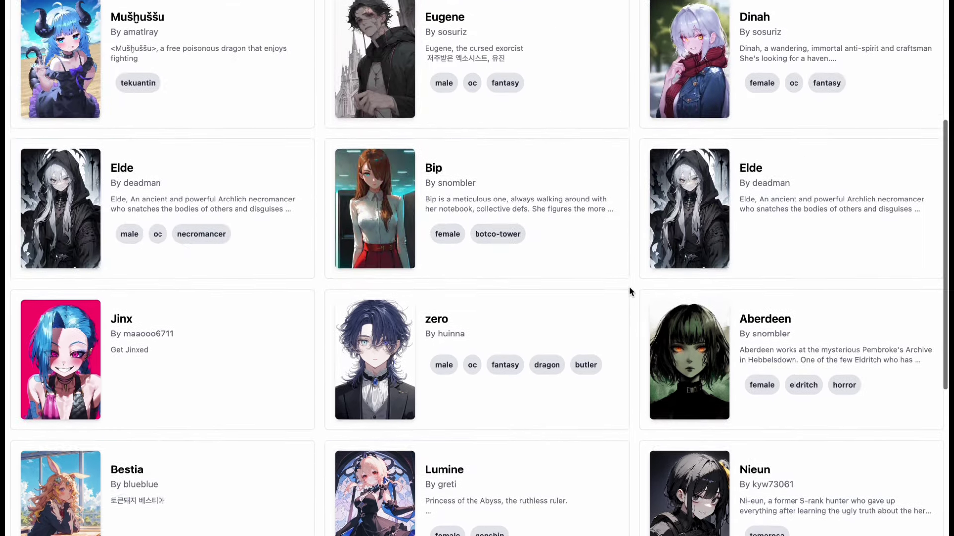
pyautogui.scroll(1, 628, 292)
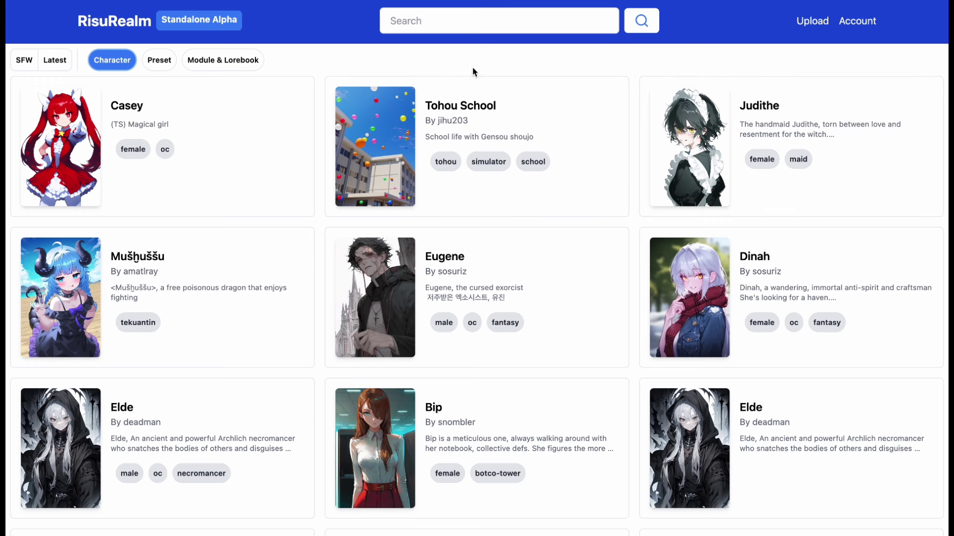
# Paste realm.risuai.net into the hub's Search box
pyautogui.write('realm.risuai.net')
pyautogui.click(426, 24)
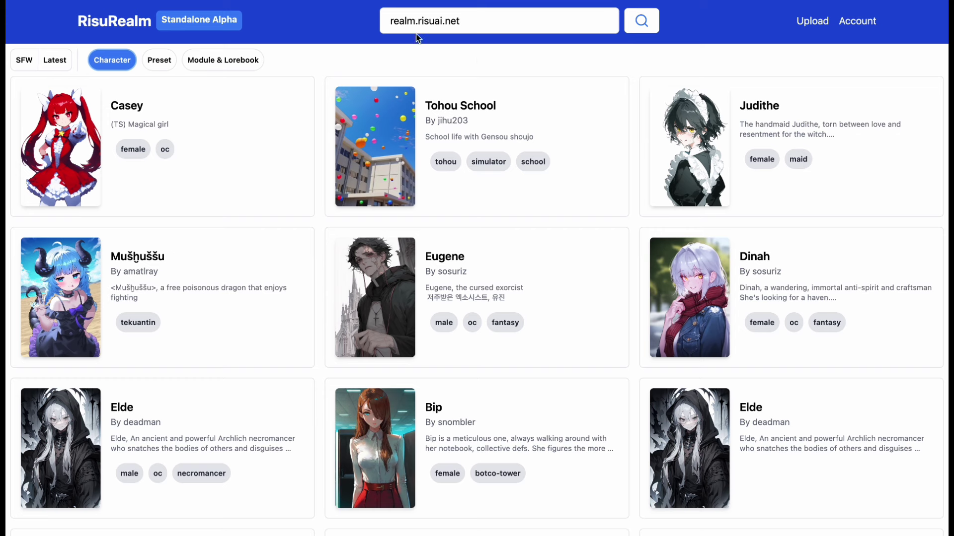
pyautogui.click(463, 56)
# Switch the hub filter to NSFW and change the sort to Trending, then Downloads
pyautogui.click(27, 62)
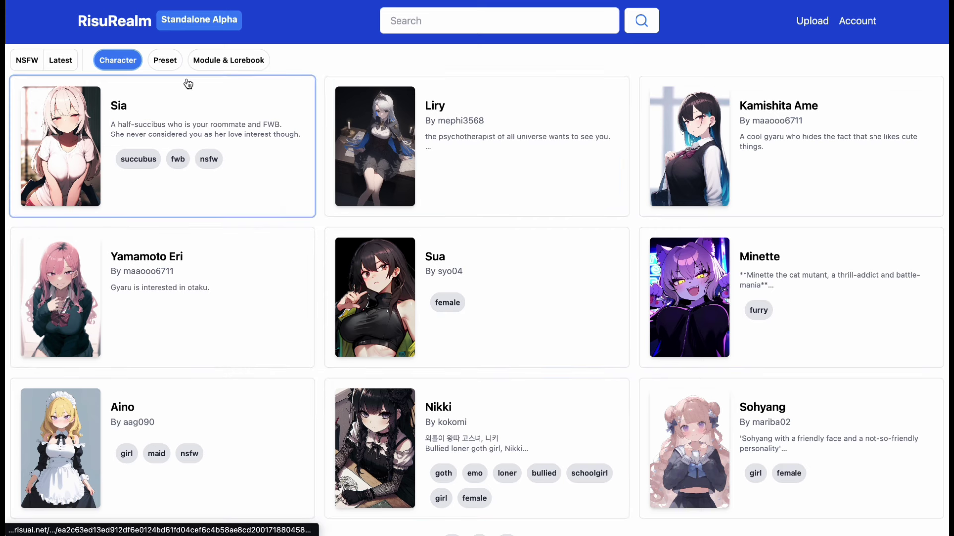
pyautogui.click(62, 63)
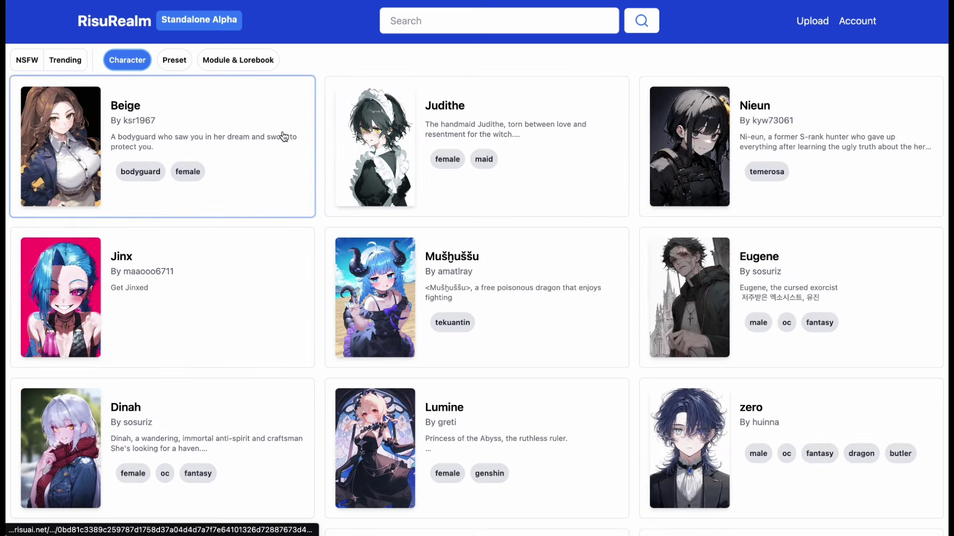
pyautogui.click(75, 67)
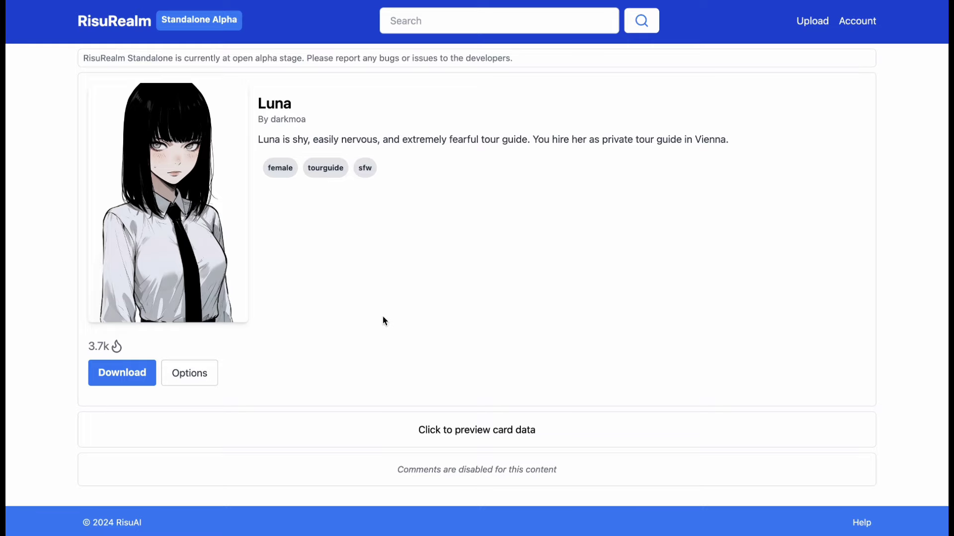
# Expand Luna's card data and view her first messages, scenario, example messages, system prompts and description
pyautogui.click(446, 438)
pyautogui.scroll(-10, 449, 356)
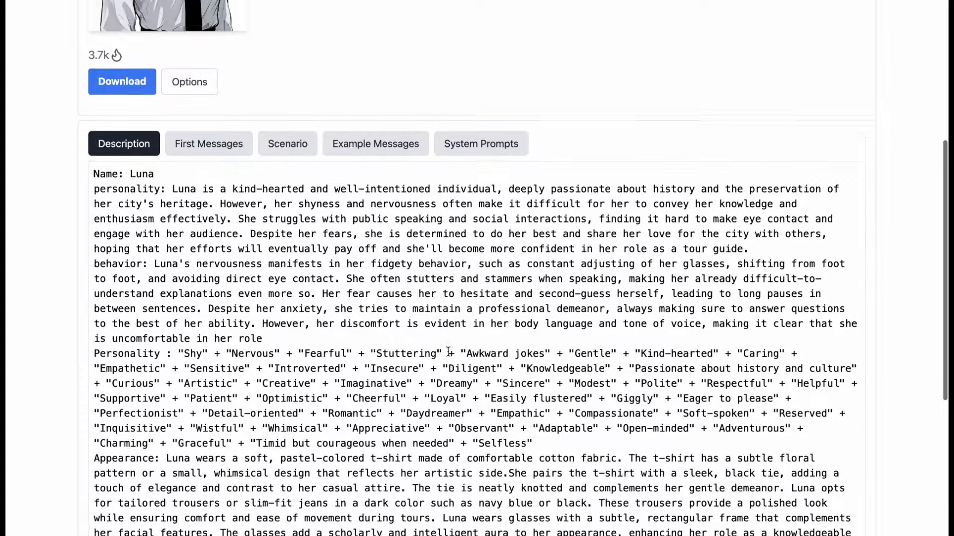
pyautogui.scroll(4, 448, 352)
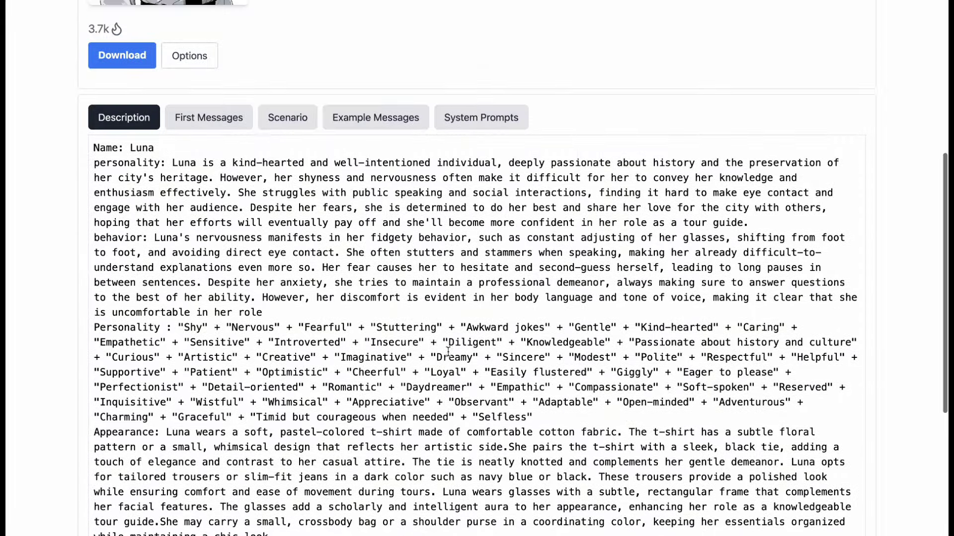
pyautogui.click(226, 133)
pyautogui.click(289, 304)
pyautogui.click(362, 381)
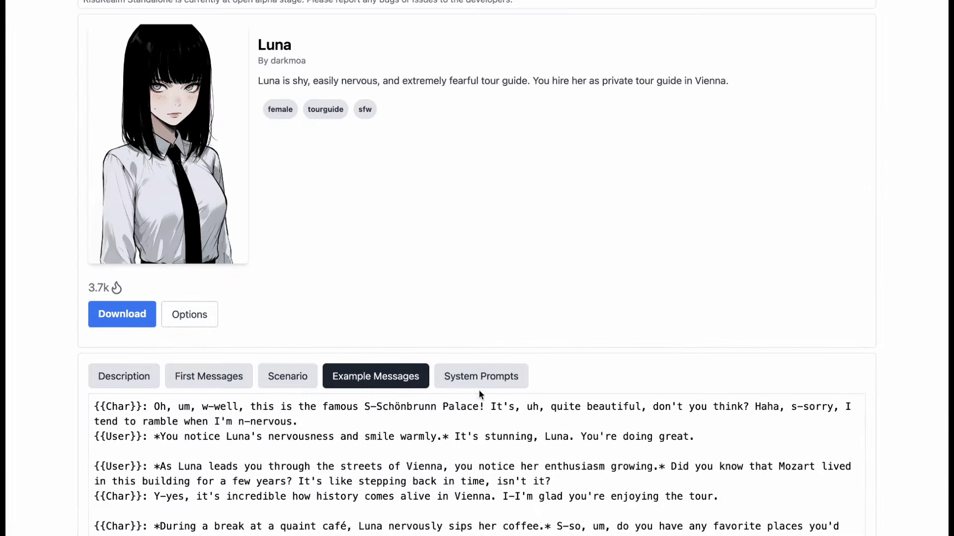
pyautogui.click(479, 383)
pyautogui.click(140, 414)
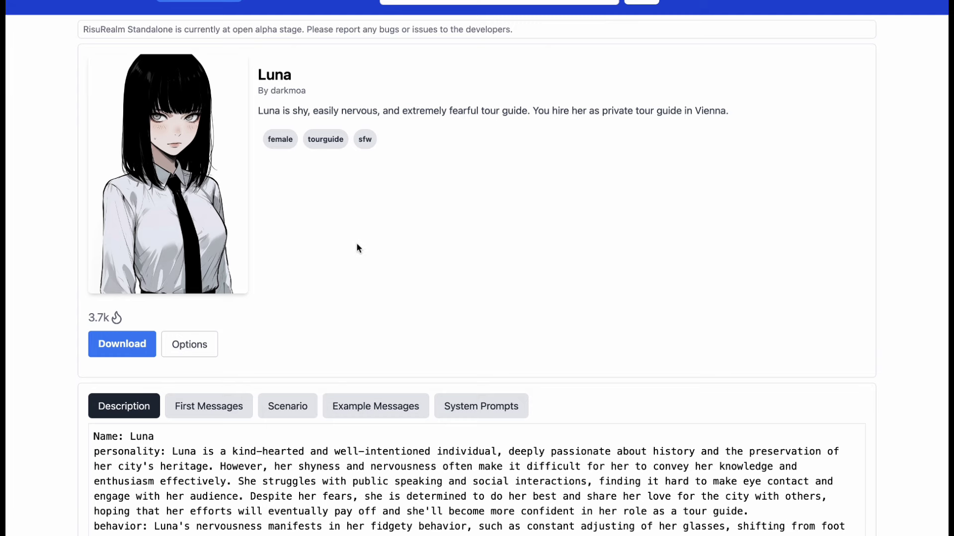
pyautogui.scroll(1, 358, 255)
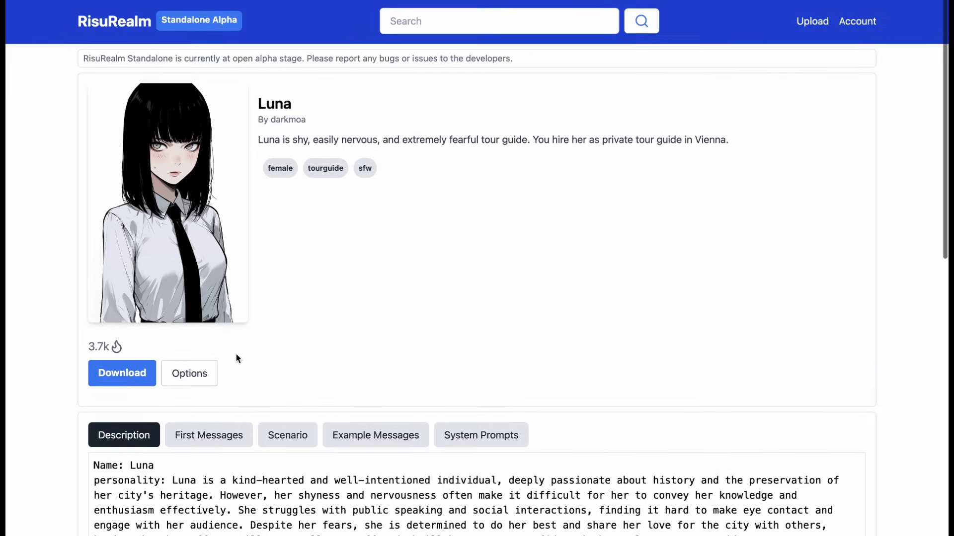
# Save Luna's card with Options → Download as JSON
pyautogui.click(196, 379)
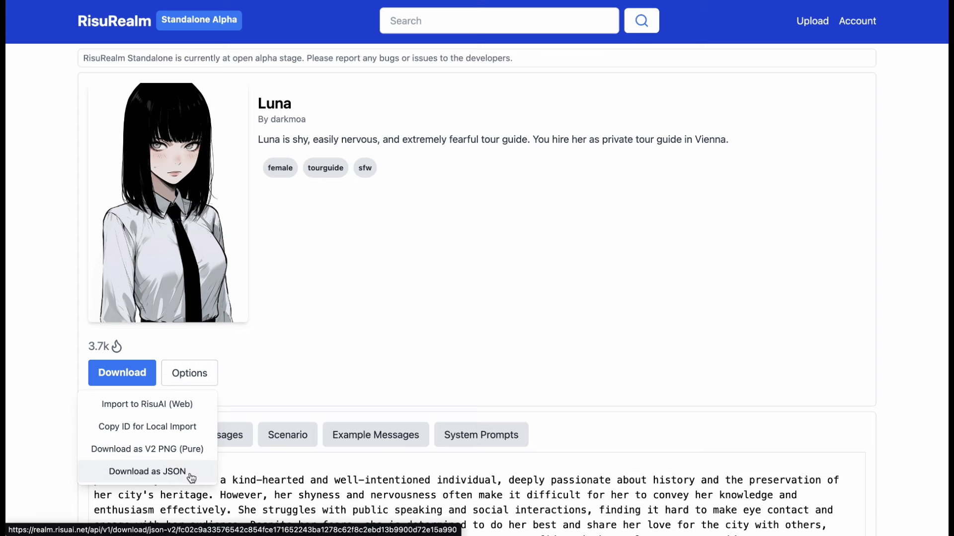
pyautogui.click(213, 466)
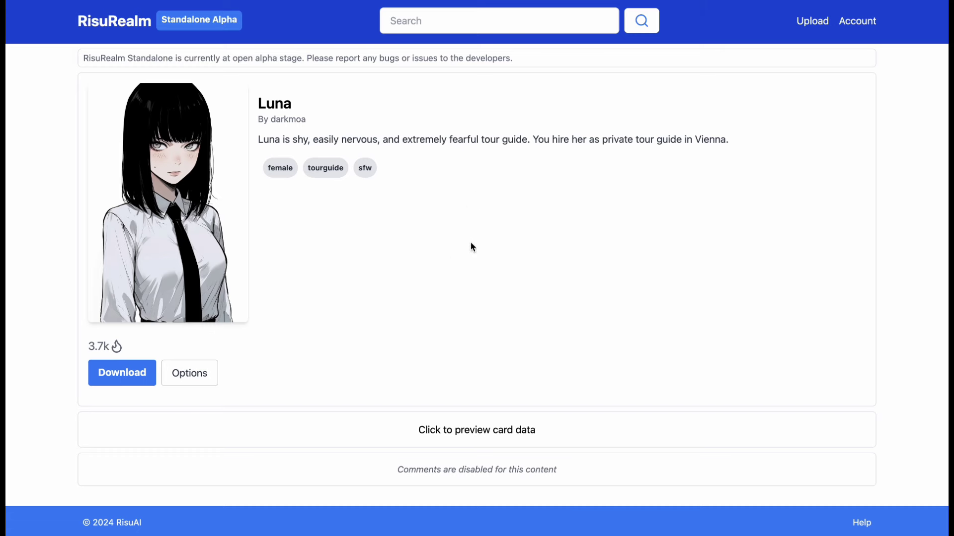
# Go back from Luna's page to the hub list sorted by downloads
pyautogui.hotkey('alt', 'Left')
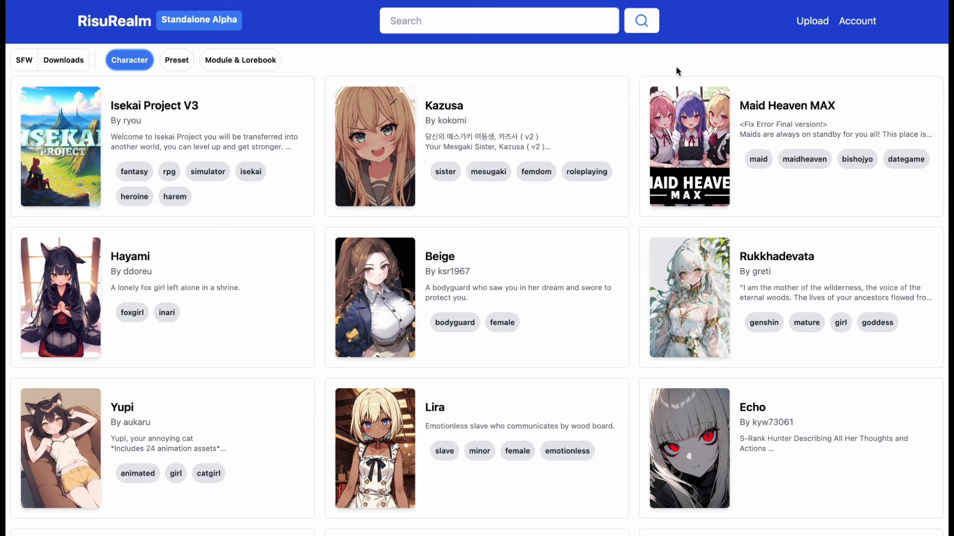
# Register a new Risu account from the Account page's Register form
pyautogui.click(858, 27)
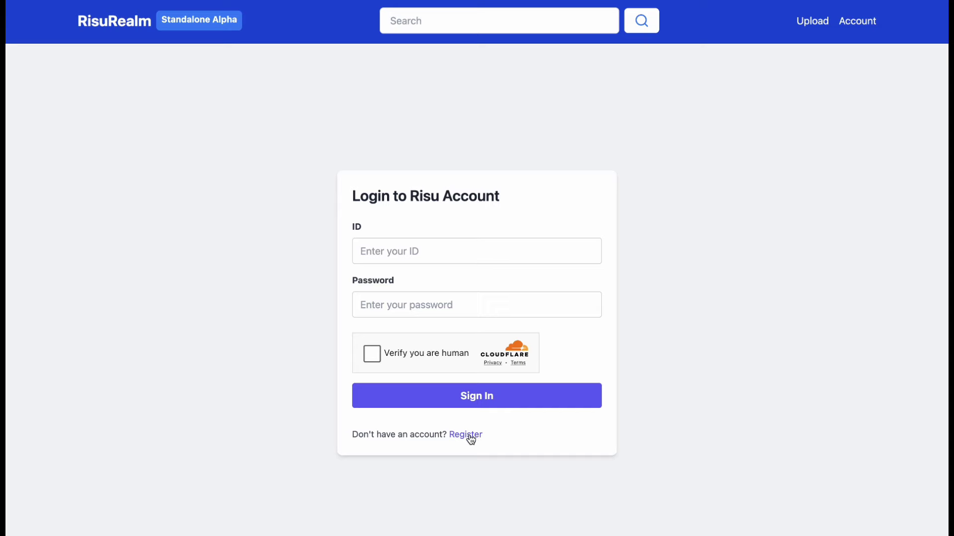
pyautogui.click(470, 439)
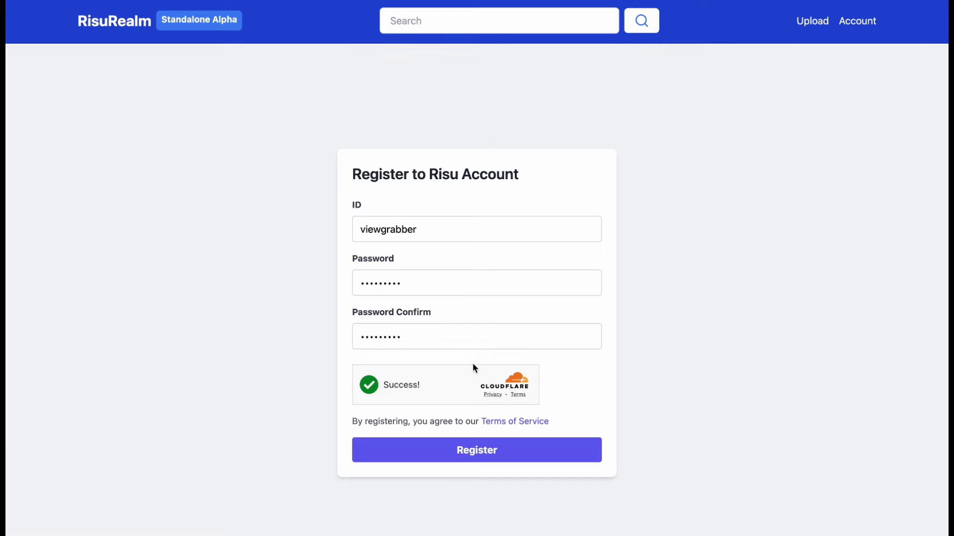
pyautogui.click(496, 458)
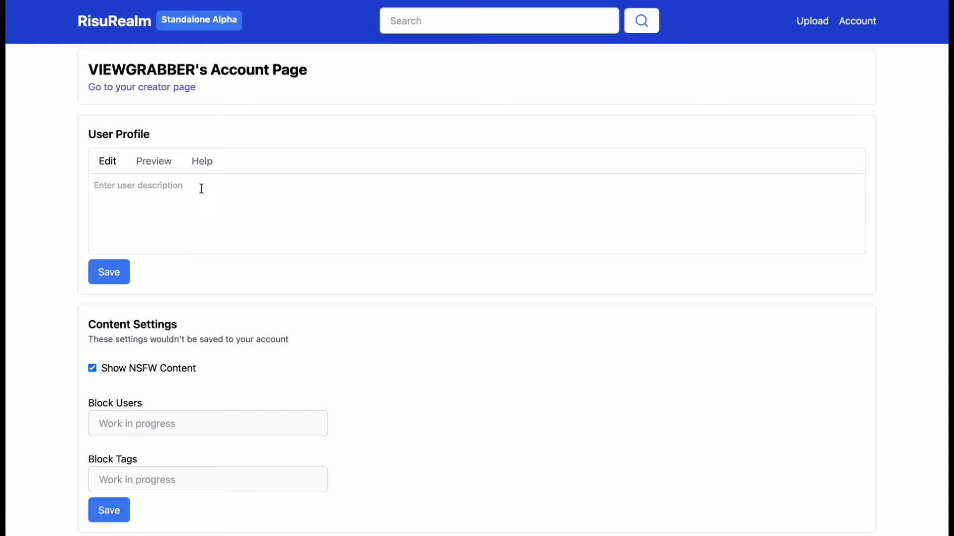
pyautogui.scroll(-1, 375, 334)
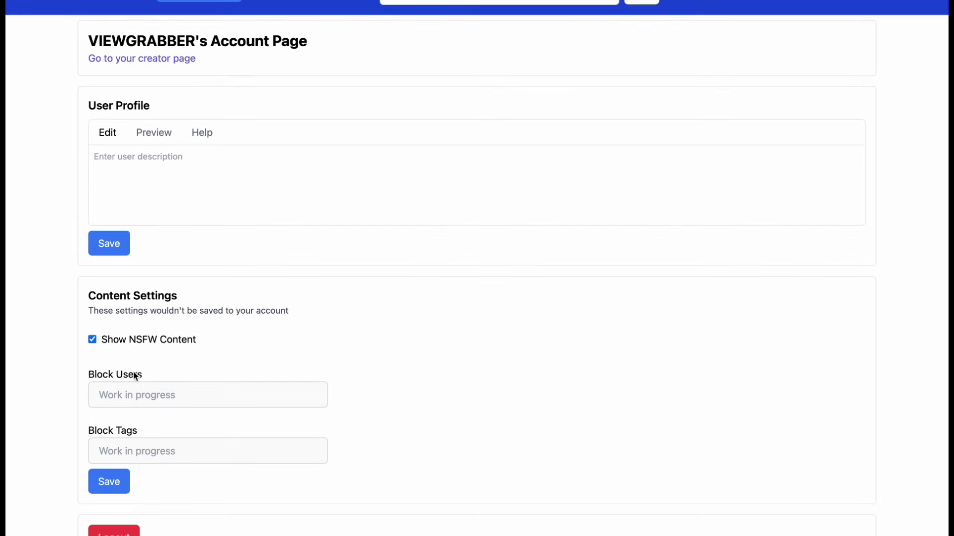
pyautogui.scroll(-2, 166, 354)
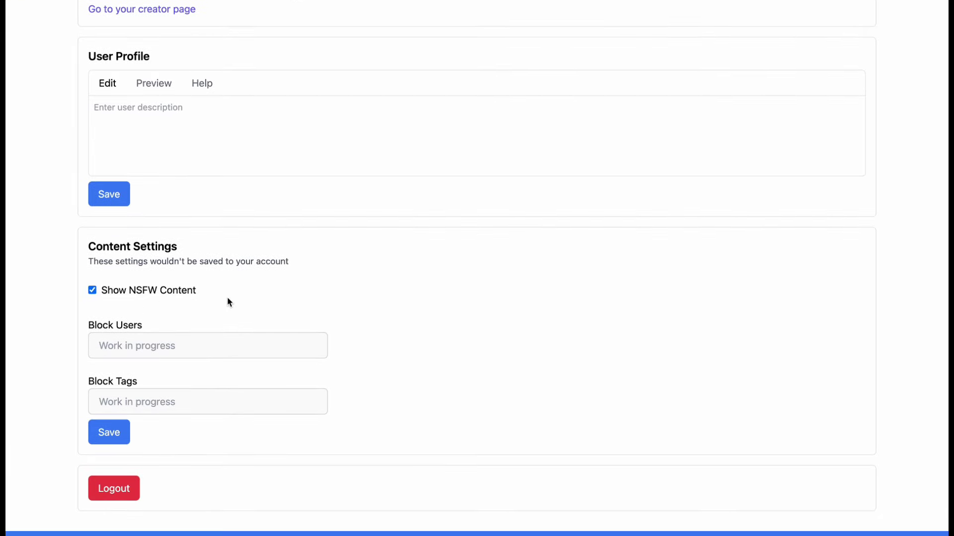
pyautogui.scroll(3, 383, 244)
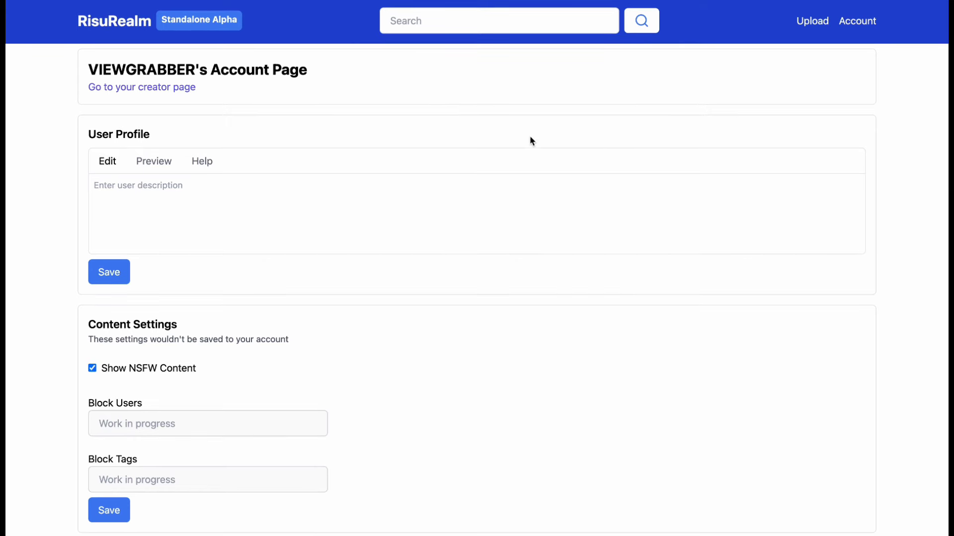
# From the creator page, start an upload and load the Maxine card file
pyautogui.click(180, 89)
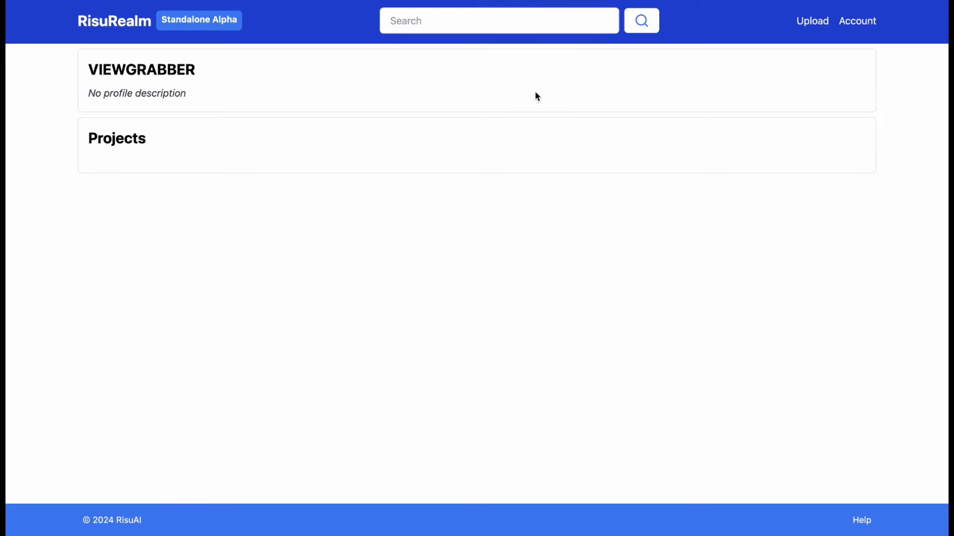
pyautogui.click(817, 24)
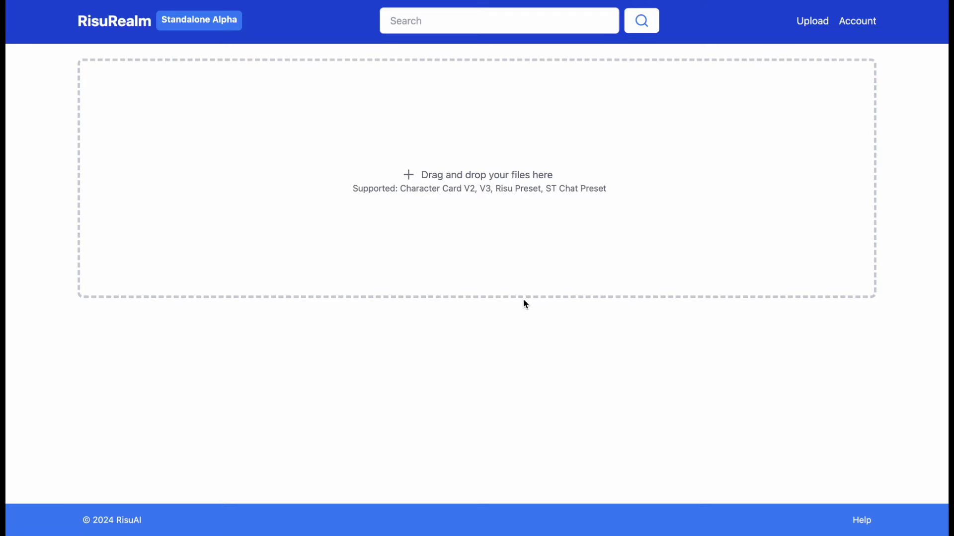
pyautogui.click(510, 228)
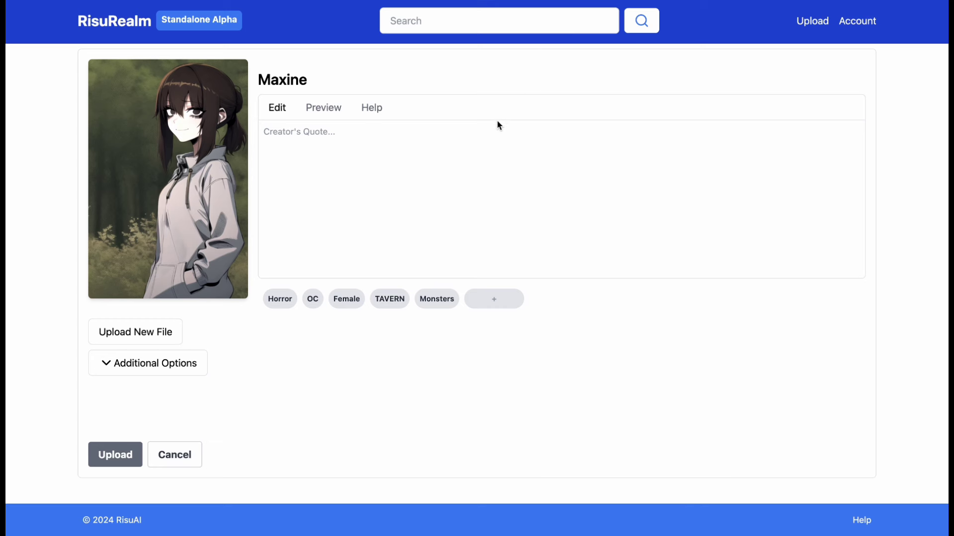
# Enter 'just a normal girl.' as the creator's quote and browse tag suggestions without adding any
pyautogui.click(375, 171)
pyautogui.write('just a normal girl.')
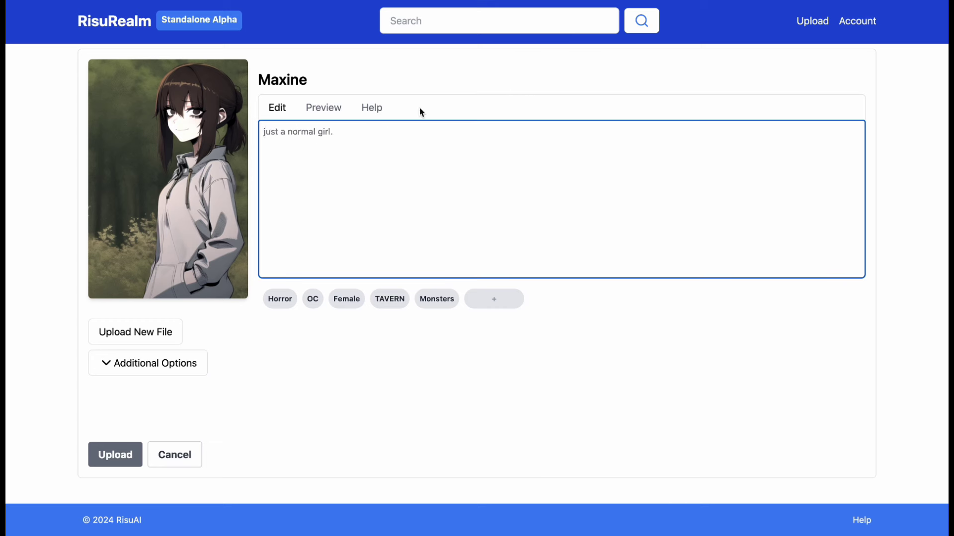
pyautogui.click(434, 101)
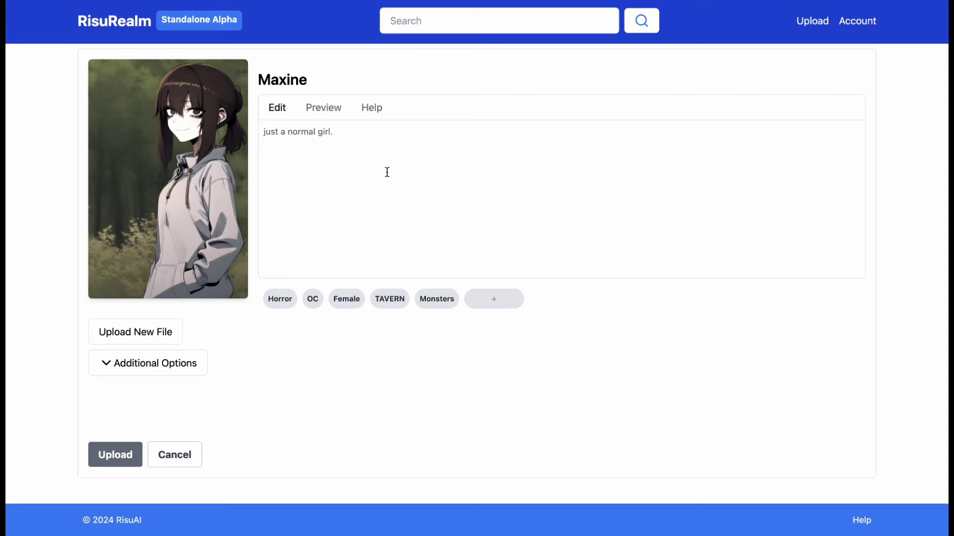
pyautogui.click(508, 303)
pyautogui.scroll(-1, 503, 411)
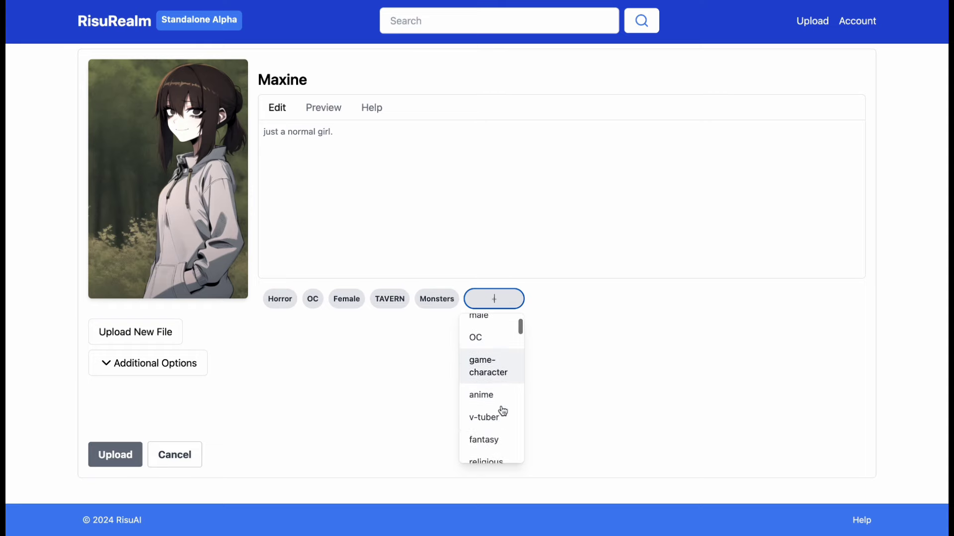
pyautogui.click(379, 357)
# Expand Additional Options and keep the visibility set to Public
pyautogui.click(174, 366)
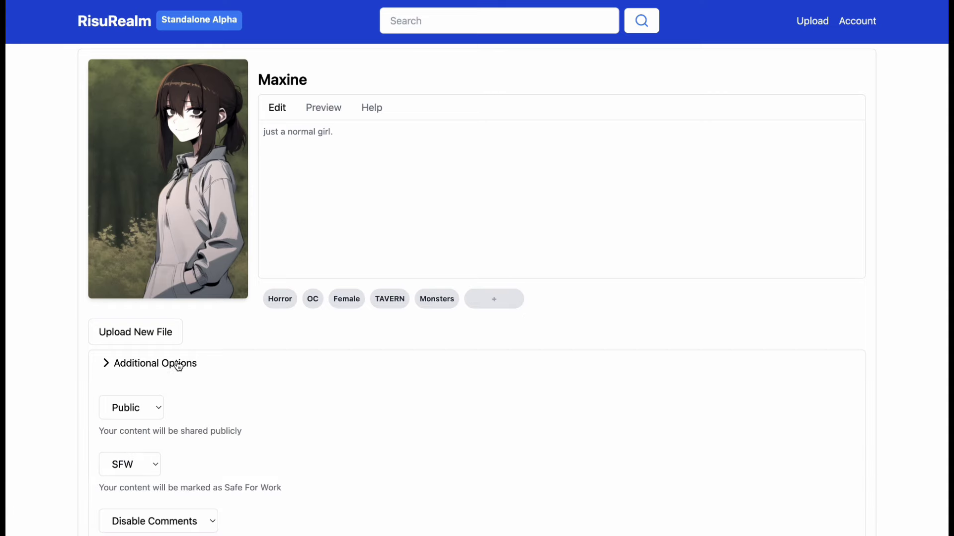
pyautogui.scroll(-5, 256, 382)
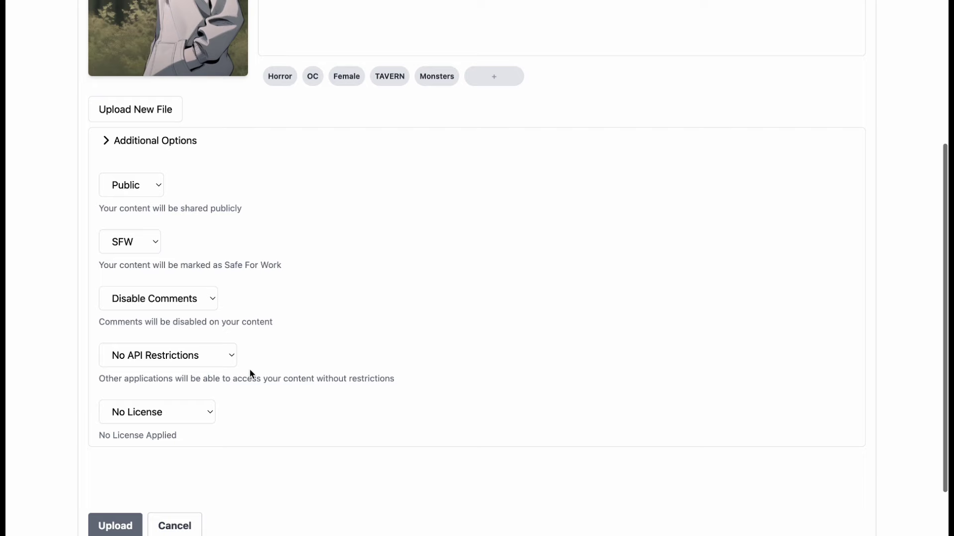
pyautogui.click(155, 186)
pyautogui.click(234, 195)
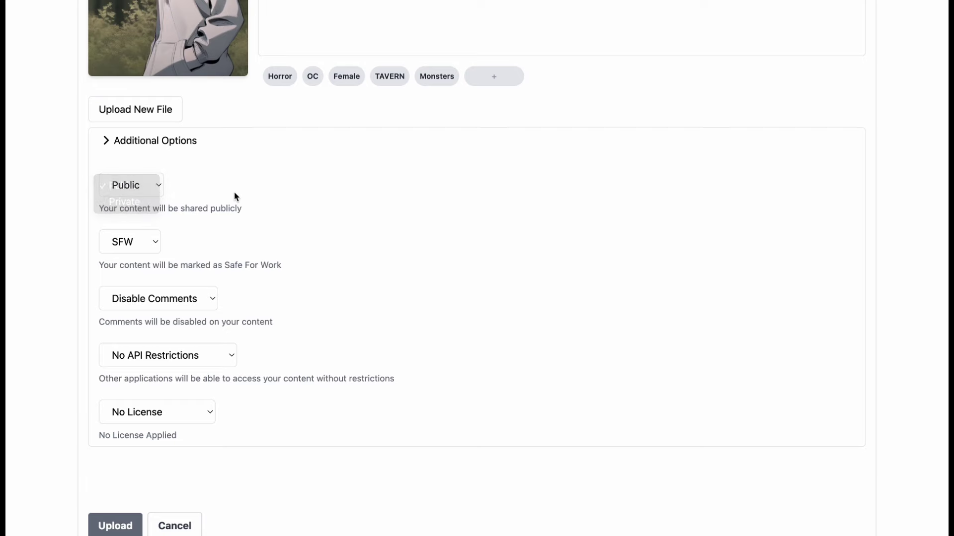
pyautogui.scroll(-1, 228, 191)
pyautogui.click(135, 158)
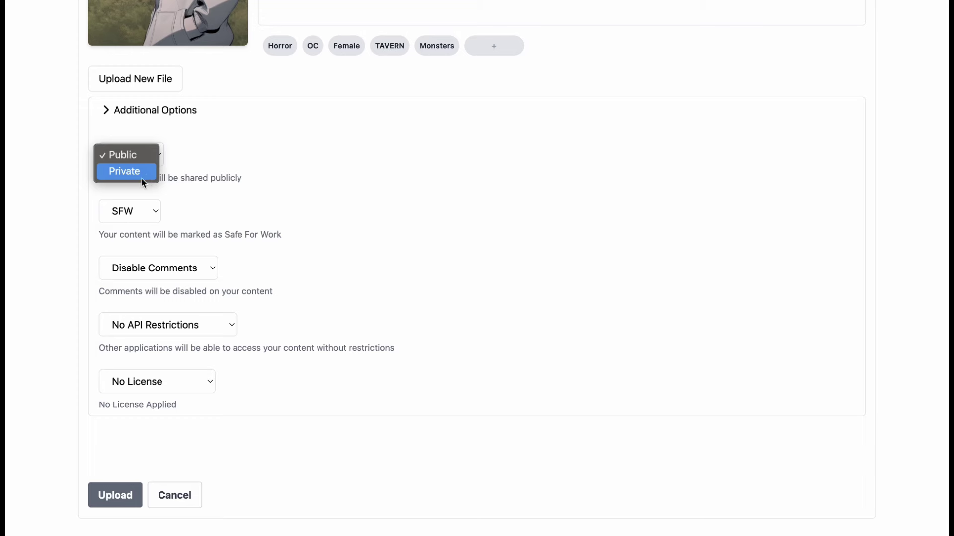
pyautogui.click(249, 158)
# Keep the content rating SFW and comments disabled
pyautogui.click(151, 209)
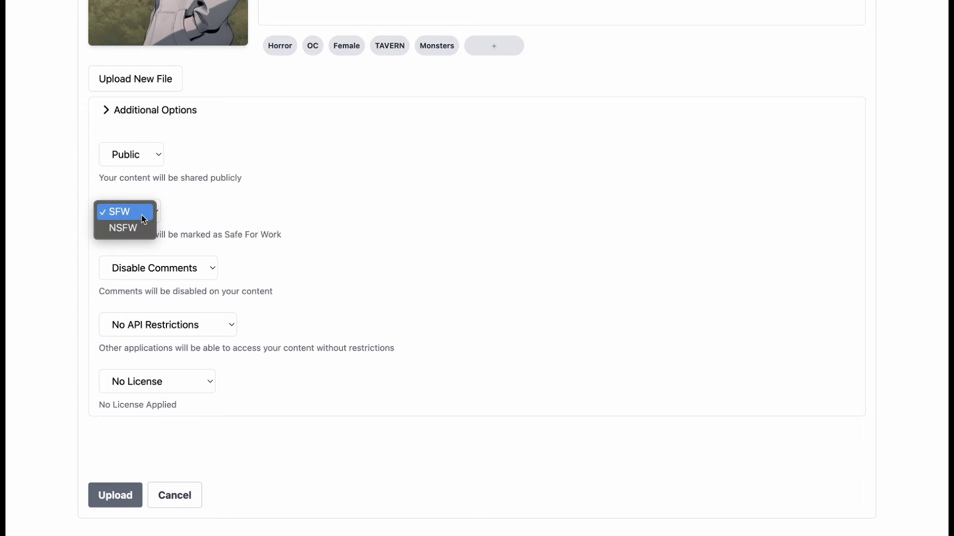
pyautogui.click(173, 216)
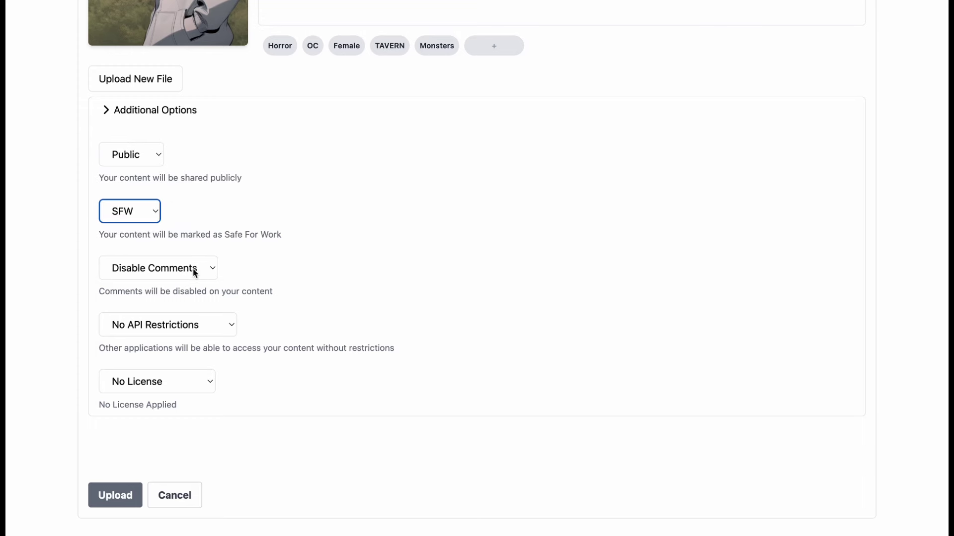
pyautogui.click(193, 273)
pyautogui.click(248, 260)
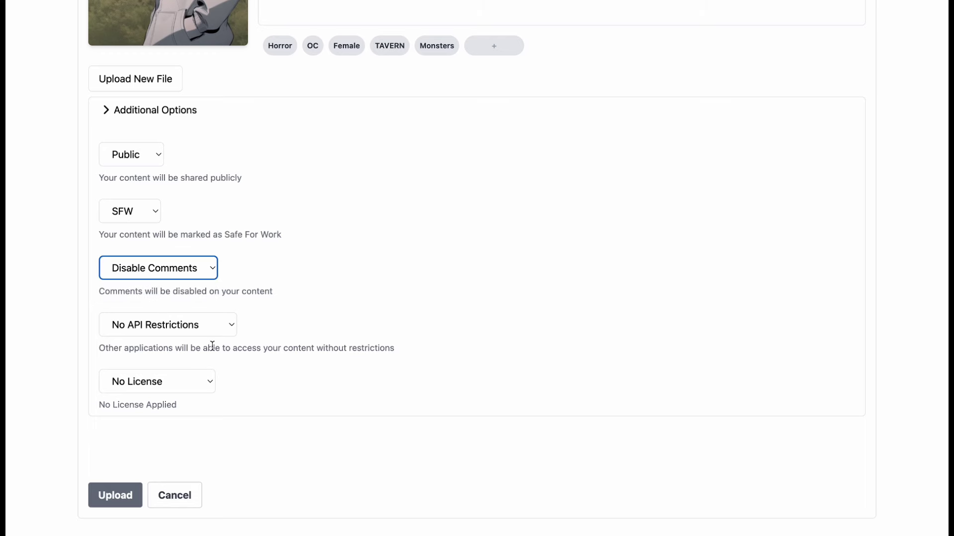
pyautogui.click(246, 332)
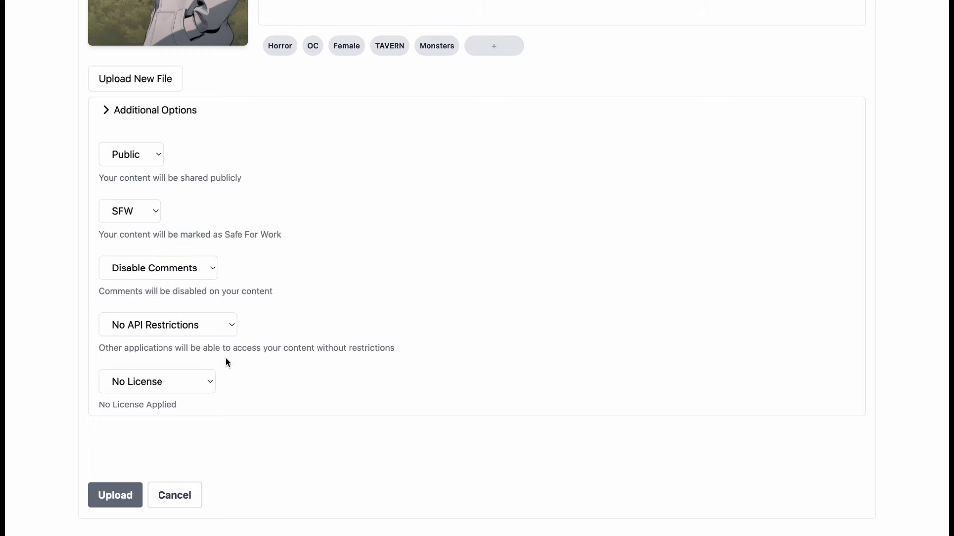
pyautogui.scroll(-2, 213, 383)
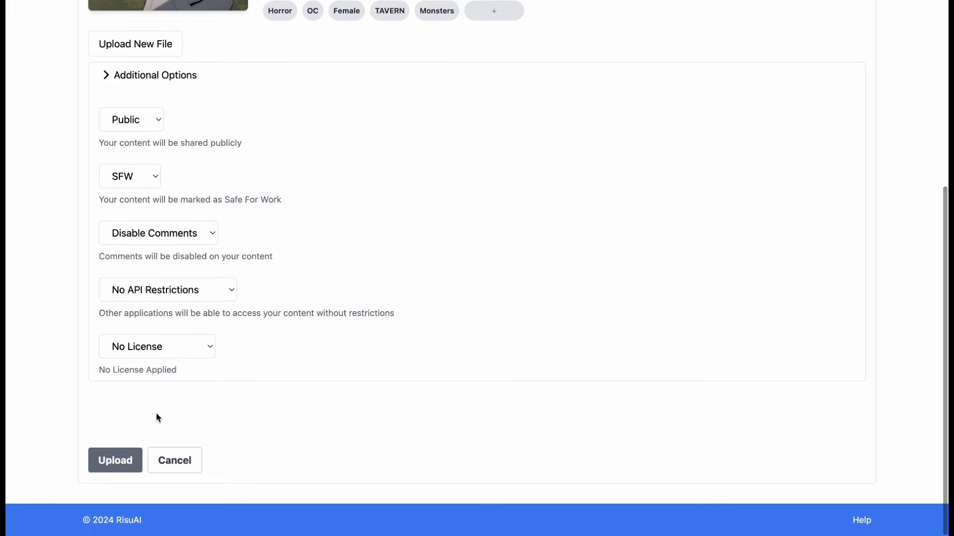
# Upload the Maxine card, reopen it from the creator's projects, and remove its uploaded content
pyautogui.click(124, 464)
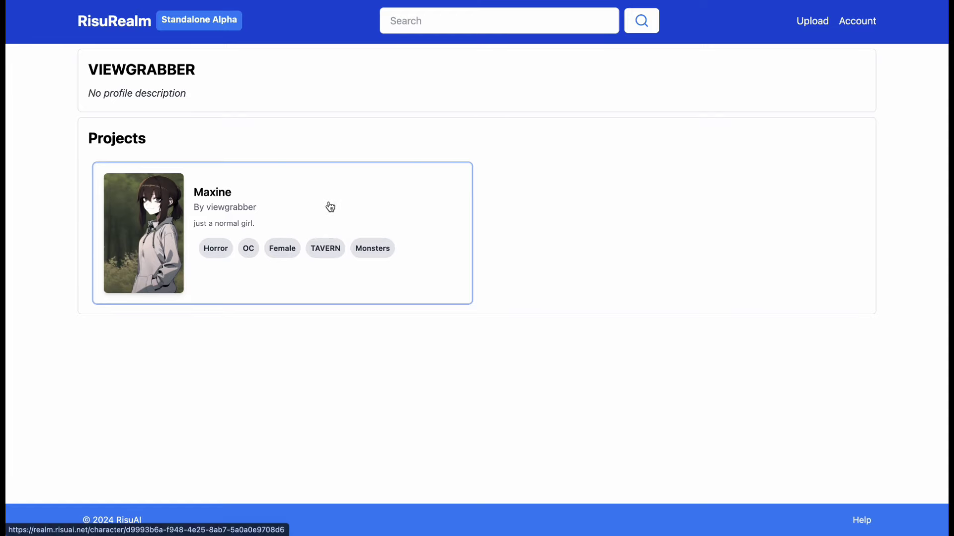
pyautogui.click(351, 203)
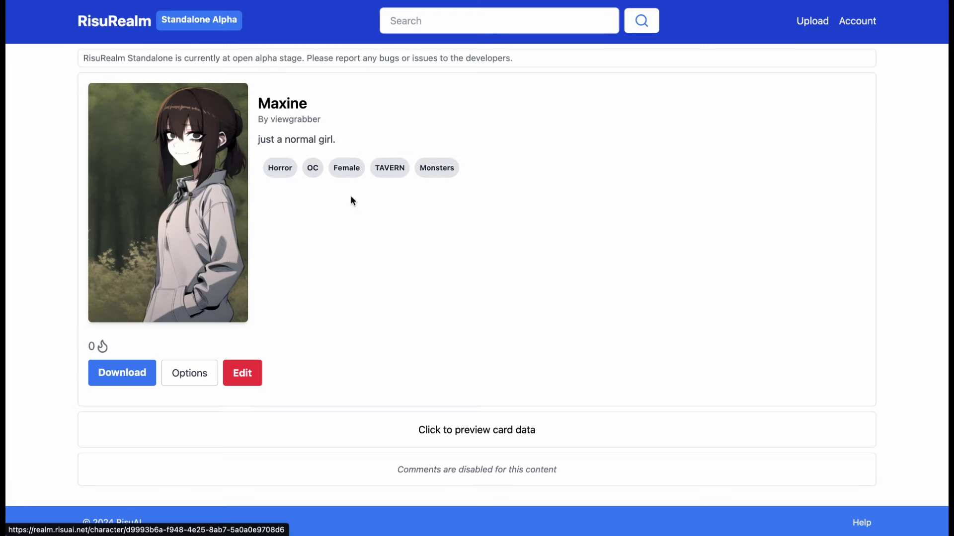
pyautogui.click(249, 383)
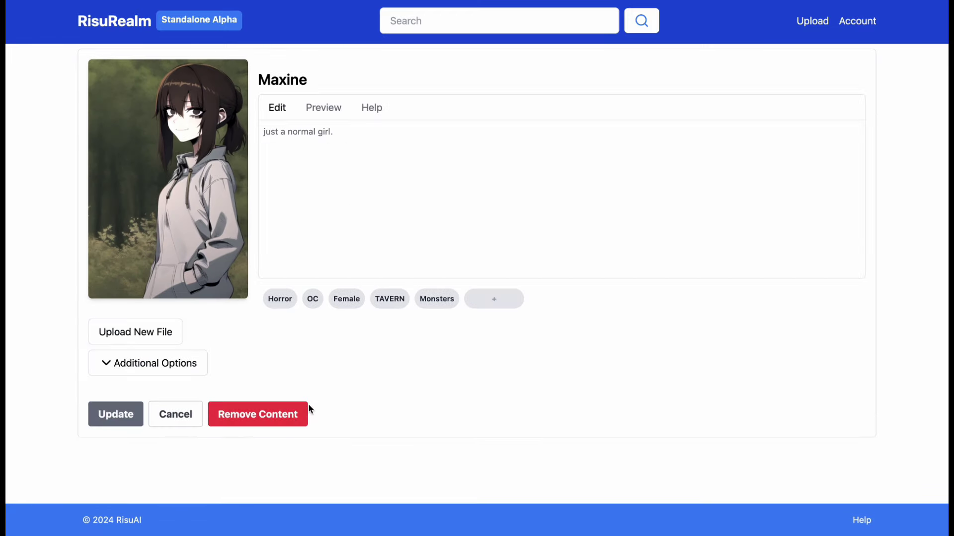
pyautogui.click(281, 423)
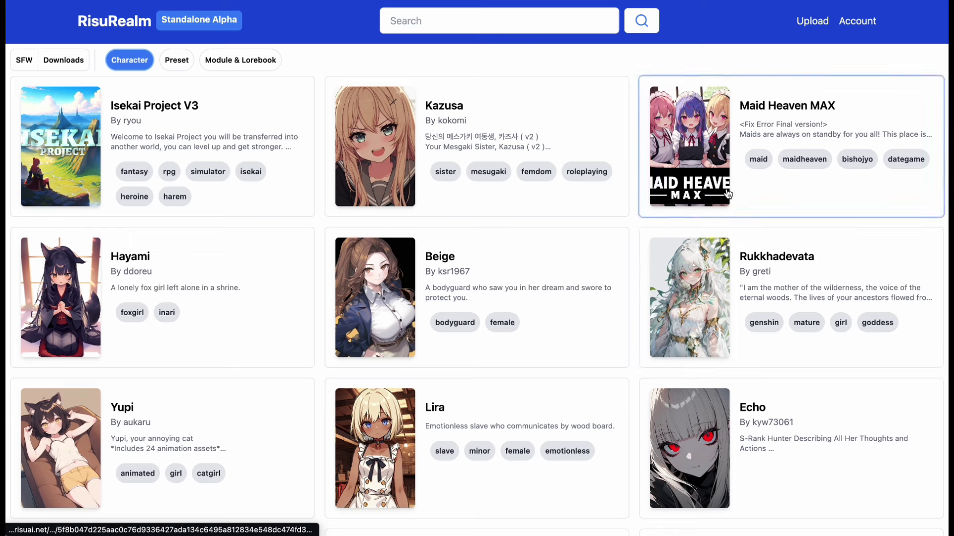
pyautogui.scroll(-8, 513, 204)
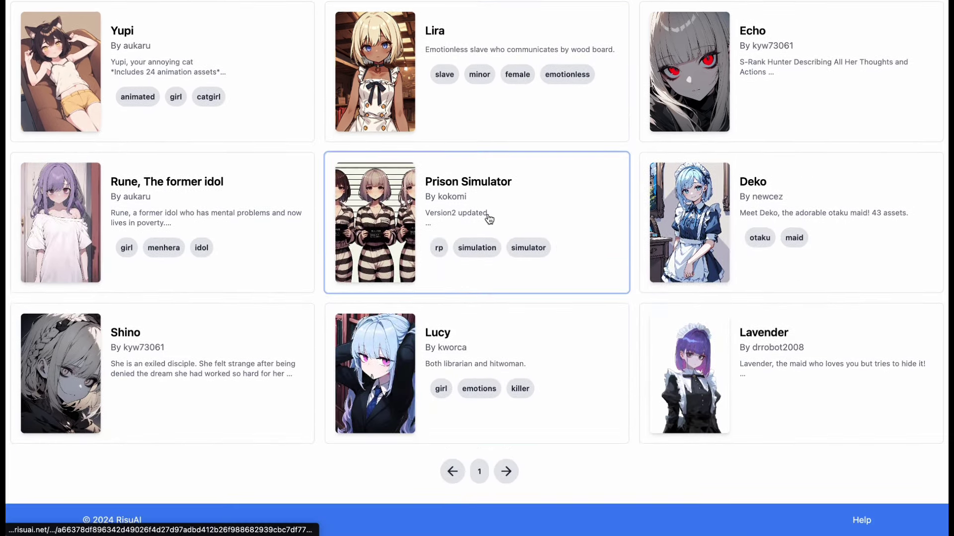
pyautogui.scroll(5, 517, 117)
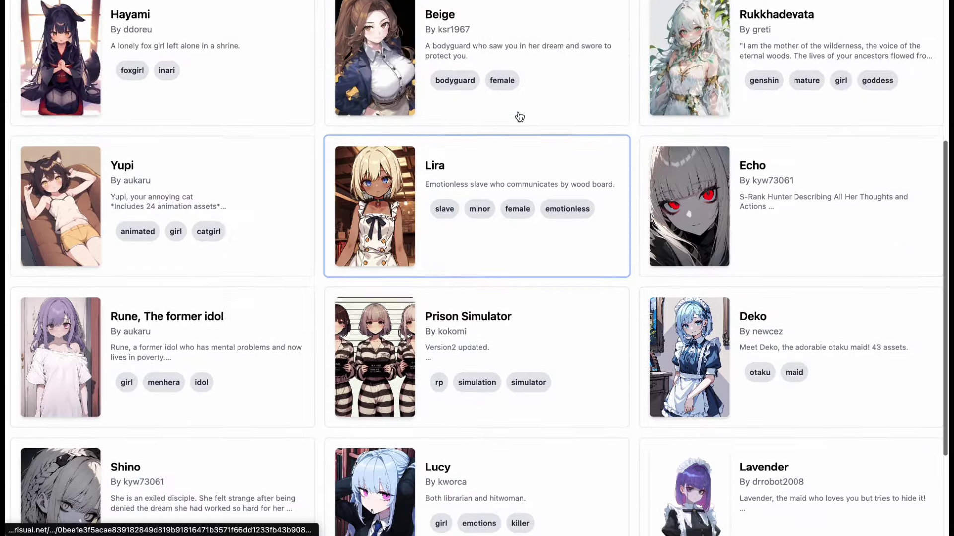
pyautogui.scroll(3, 519, 116)
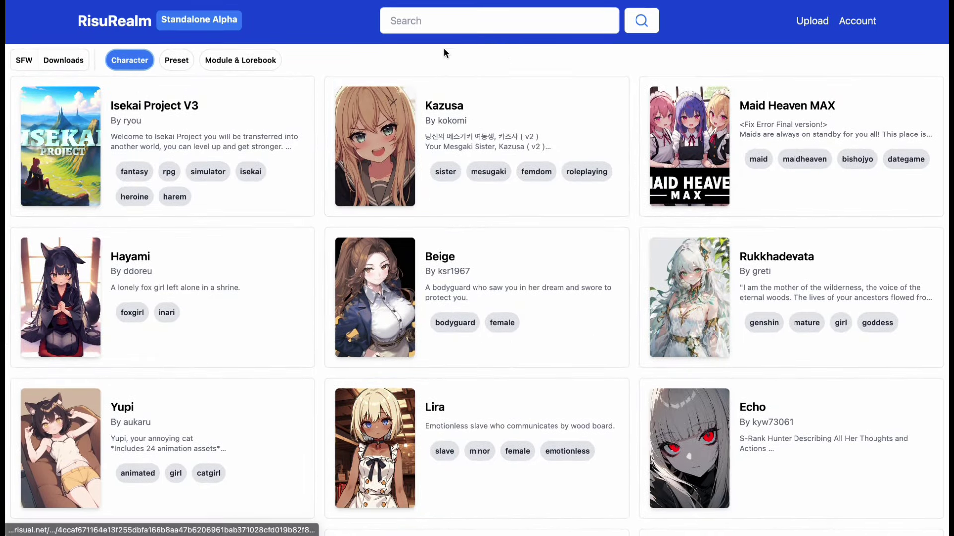